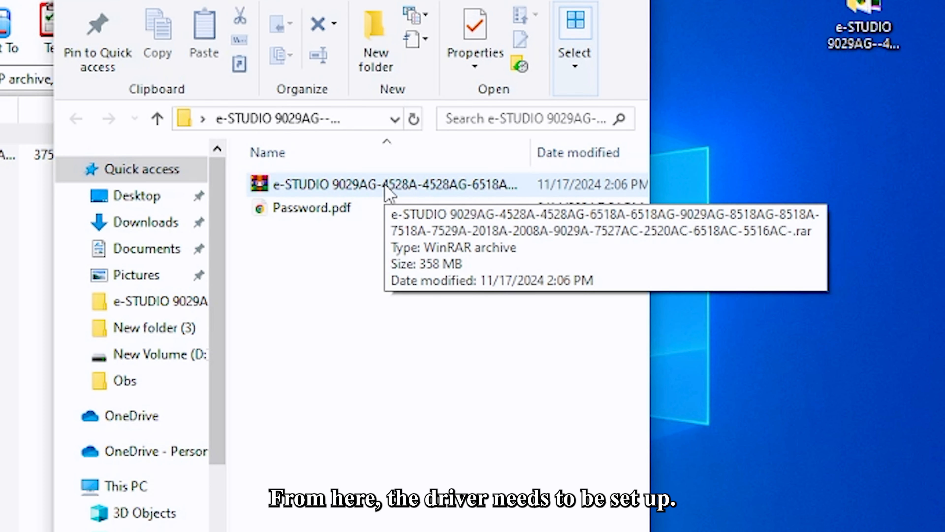
- Open the downloaded driver .rar archive in WinRAR and dismiss the license reminder
double_click(588, 193)
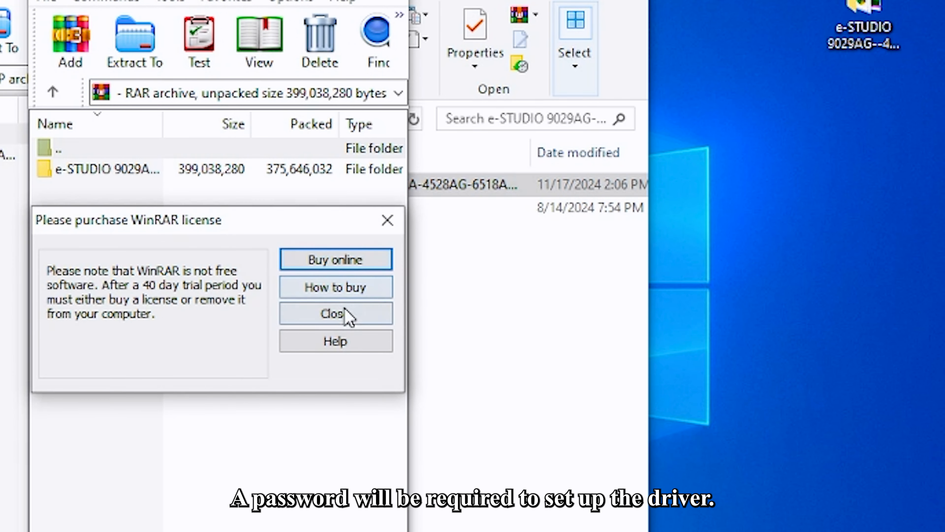
click(340, 315)
drag(130, 0, 739, 20)
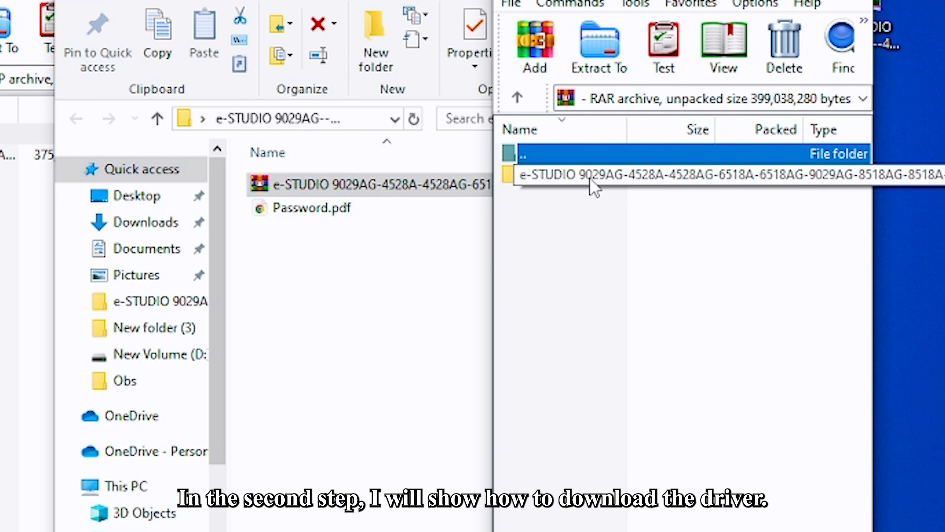
- Check Password.pdf, then open the e-STUDIO folder and select the e-STUDIO_CSW2301_Ver3.00_WW.exe installer
click(327, 211)
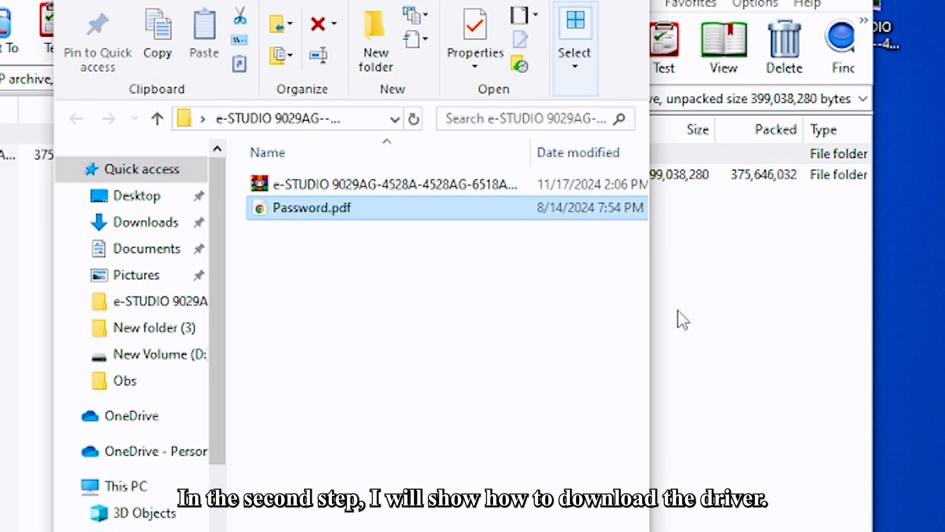
click(738, 301)
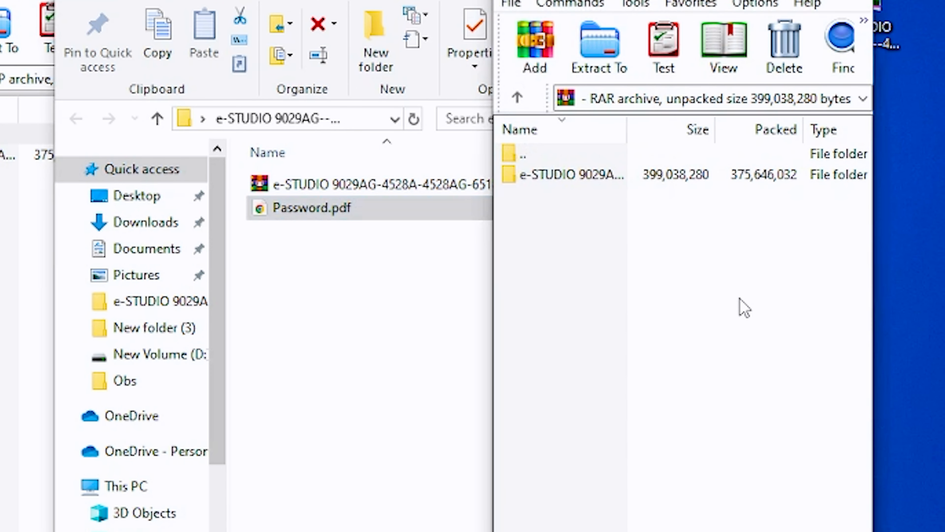
double_click(656, 179)
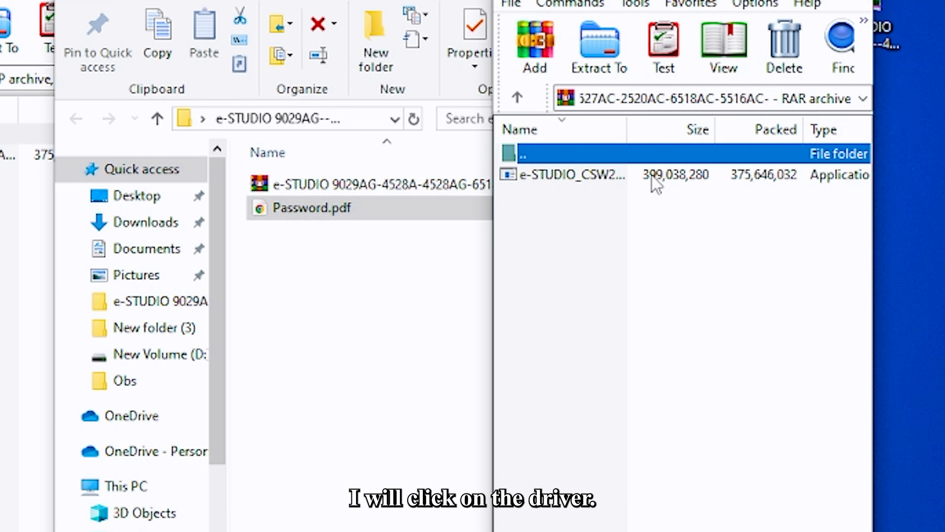
click(596, 183)
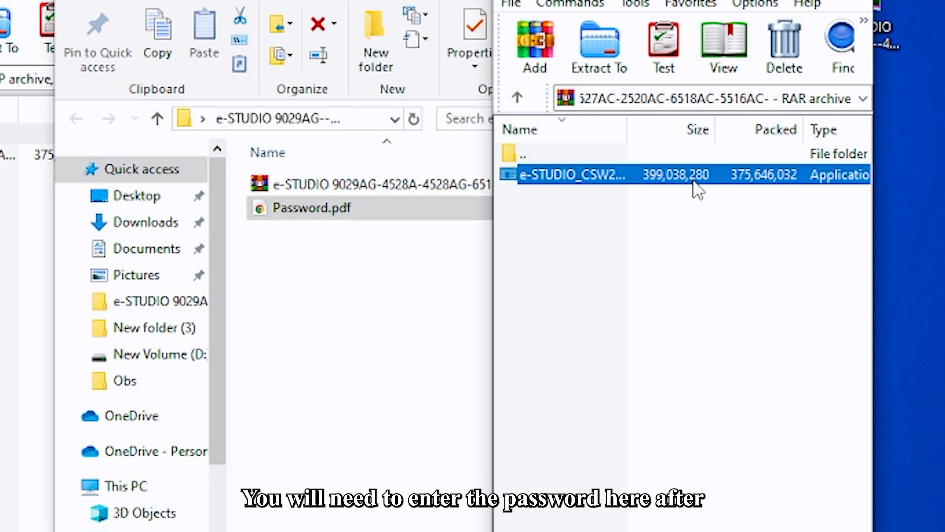
- Run the encrypted installer and enter the archive password from Password.pdf, masked, to extract it
double_click(738, 184)
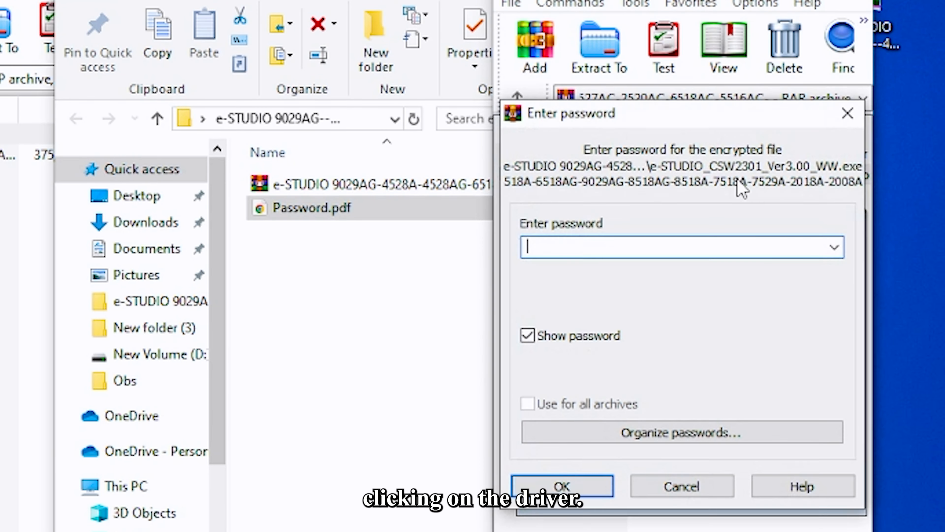
drag(703, 119, 533, 0)
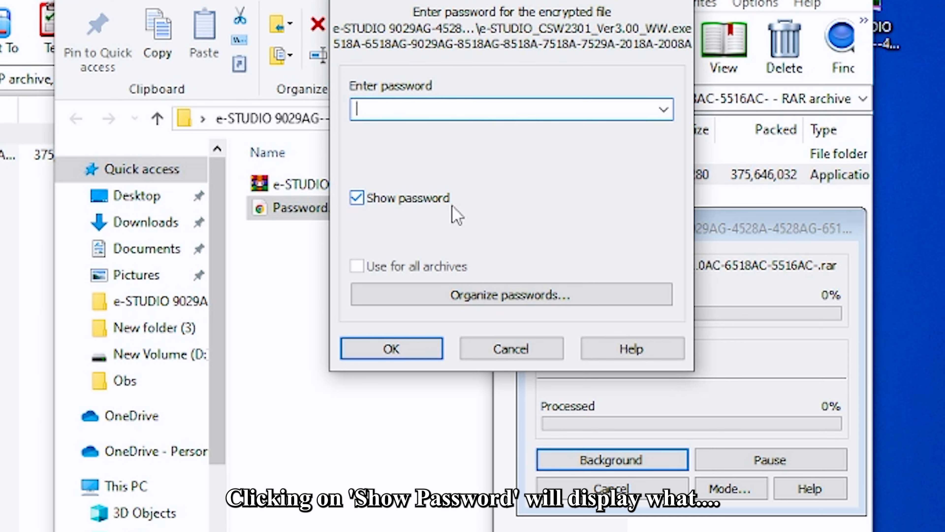
text(45672)
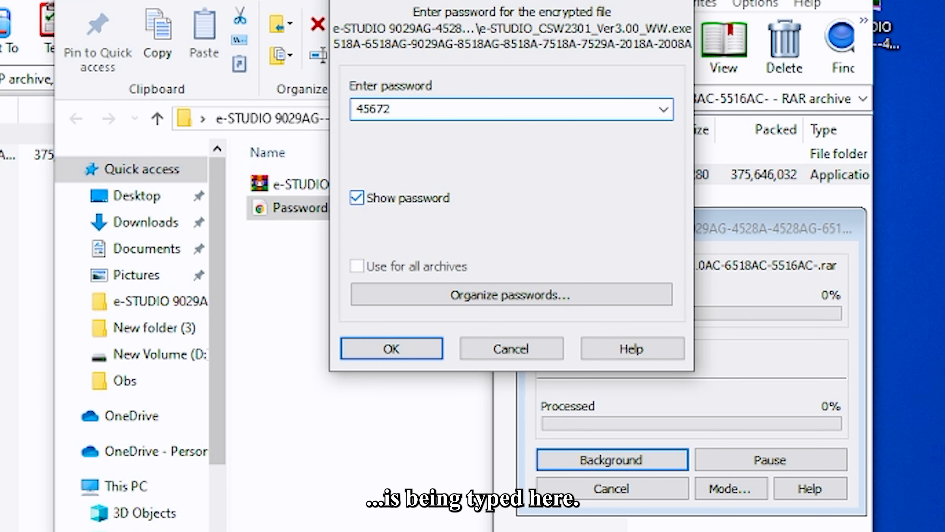
click(357, 198)
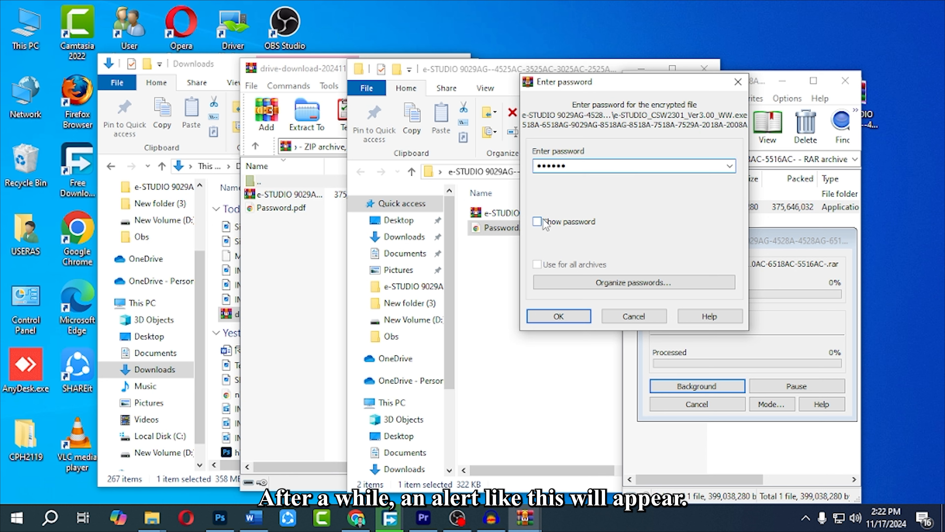
click(559, 317)
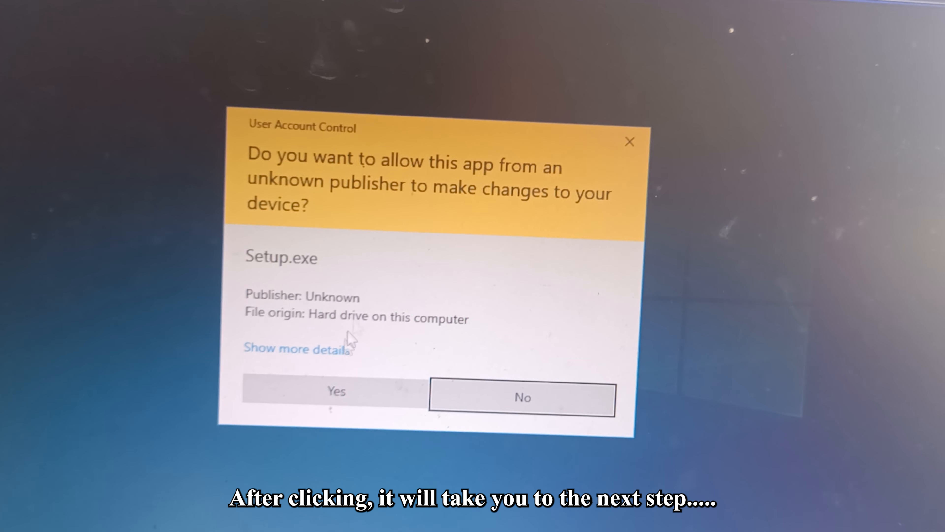
- Allow Setup.exe in User Account Control and accept the e-STUDIO license agreement
click(338, 389)
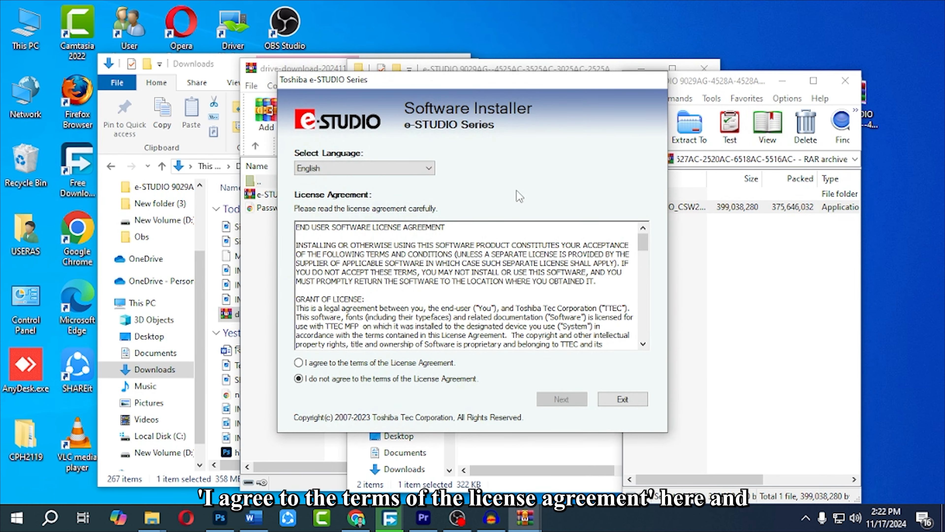
drag(501, 80, 684, 54)
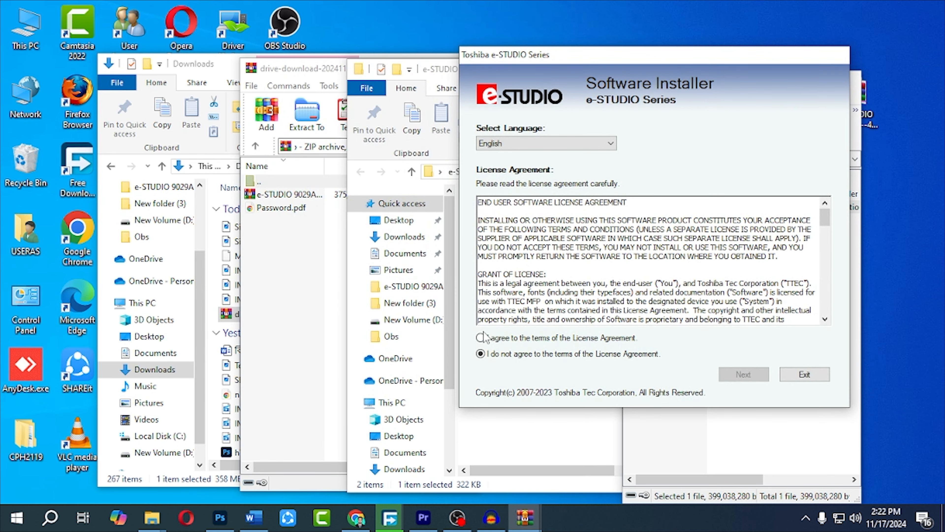
click(480, 337)
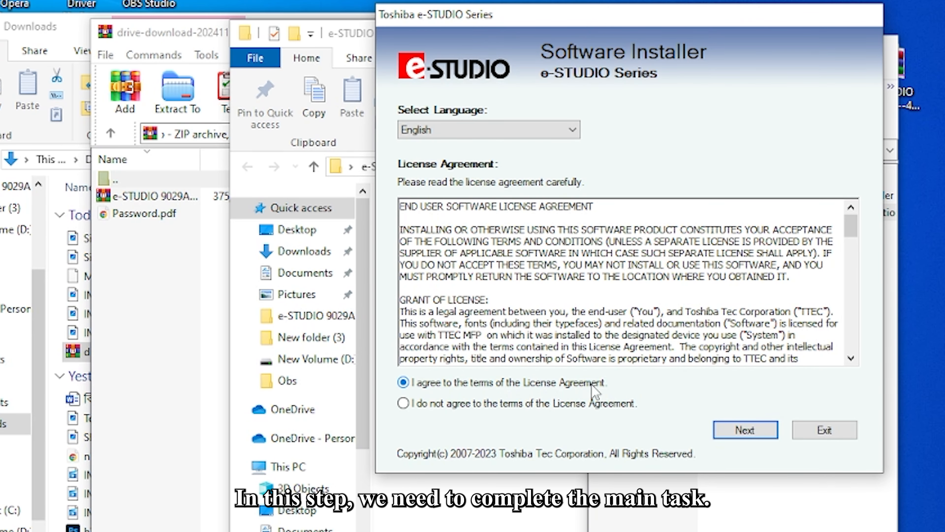
click(742, 432)
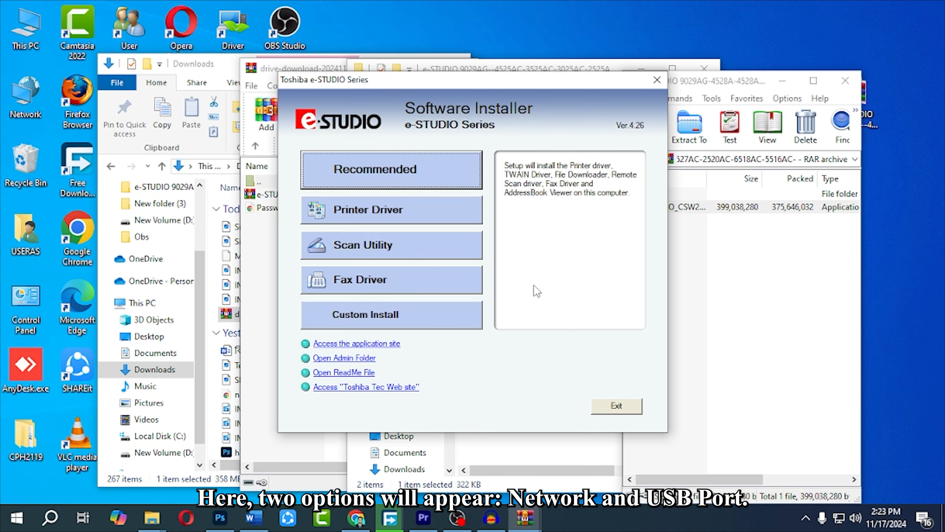
- Choose the Recommended installation with USB Port selected for printing and fax
click(388, 166)
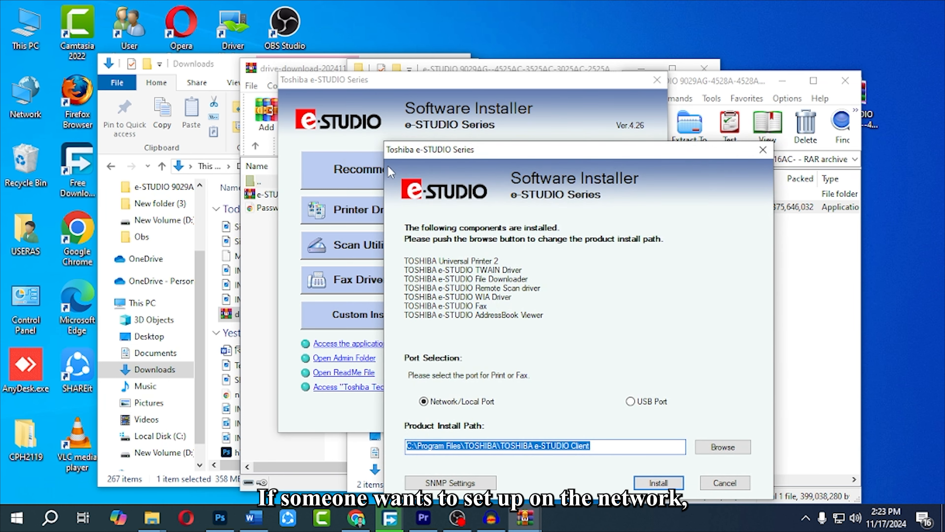
drag(576, 151, 472, 39)
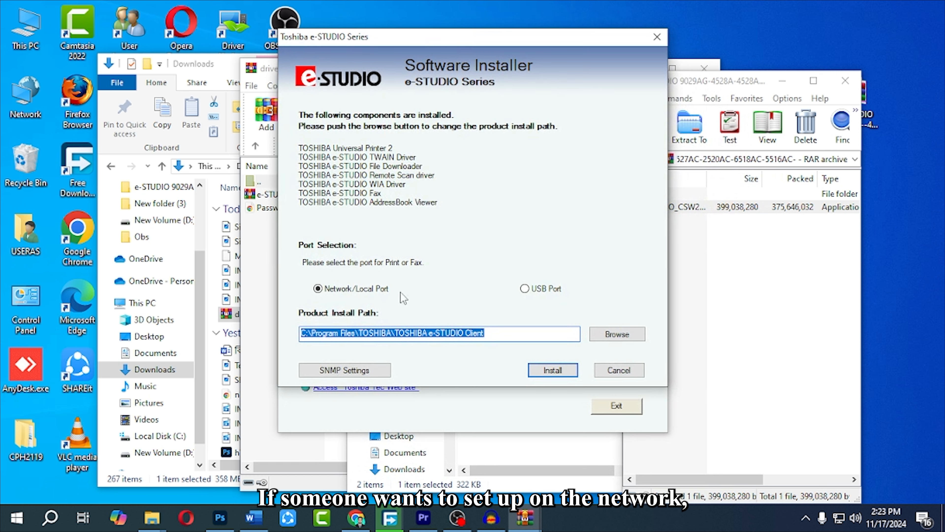
click(525, 289)
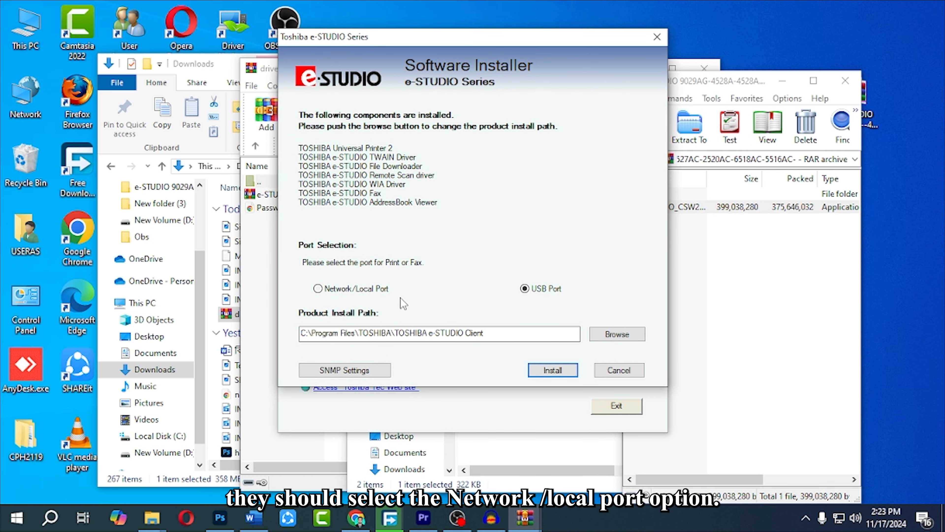
click(318, 289)
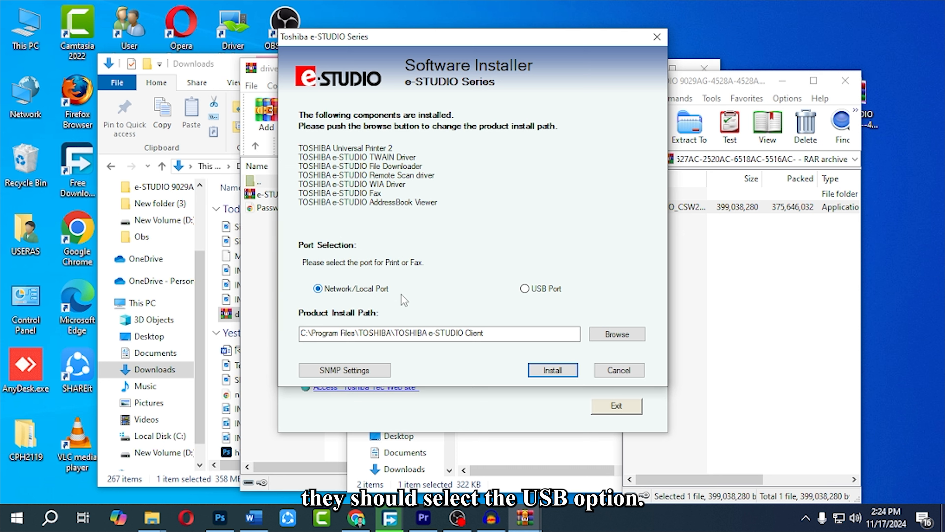
click(527, 294)
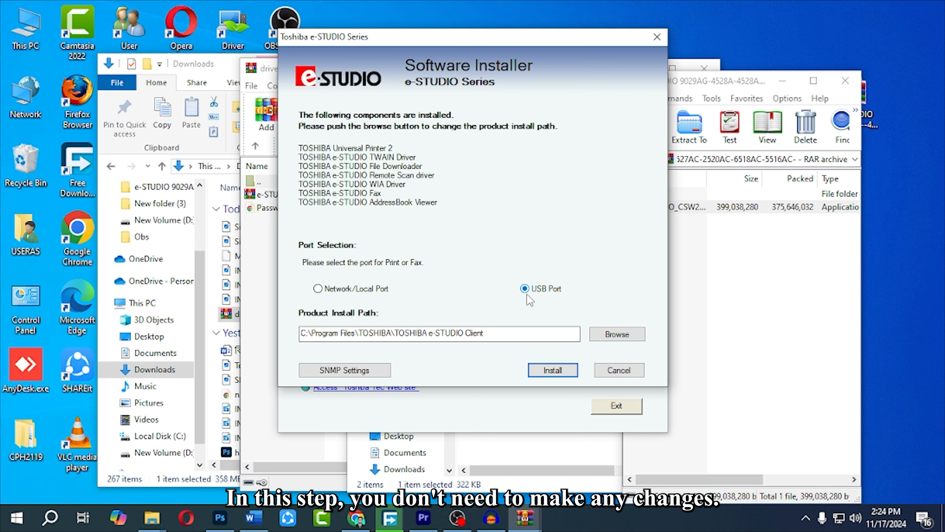
- Start installing the components, keeping LPT1: as the selected port
click(552, 369)
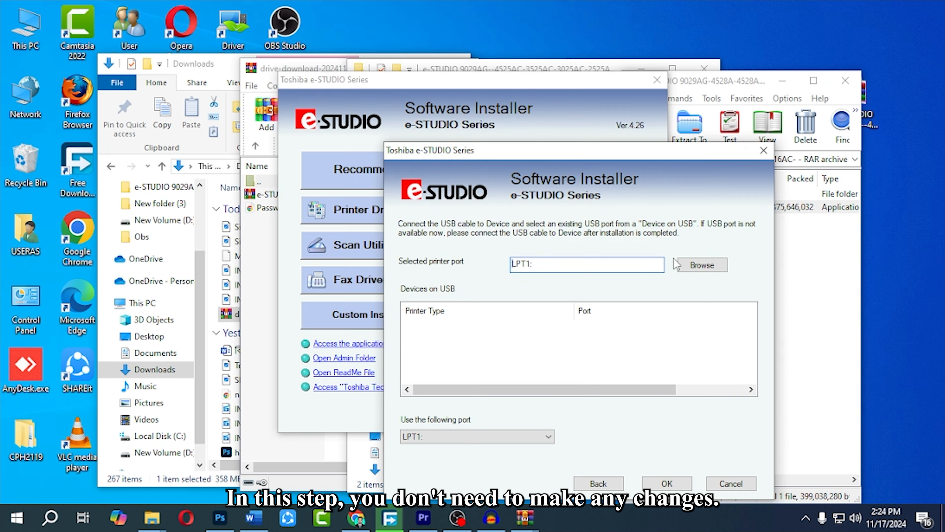
drag(666, 158, 637, 66)
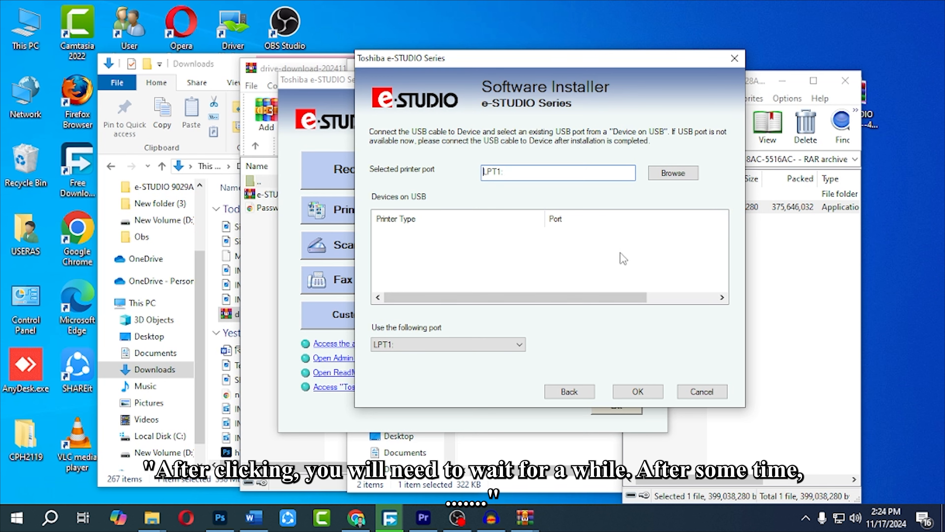
click(637, 391)
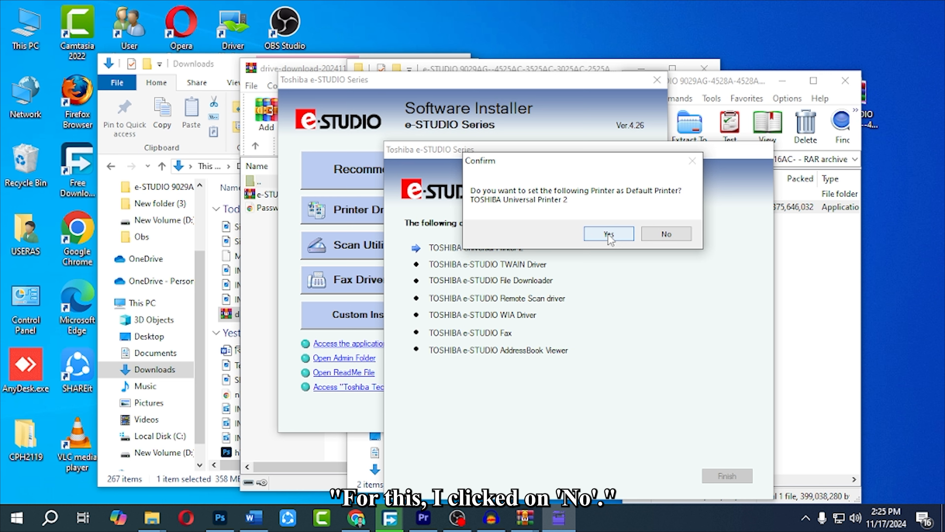
- Decline making TOSHIBA Universal Printer 2 the default printer and let installation complete
click(665, 238)
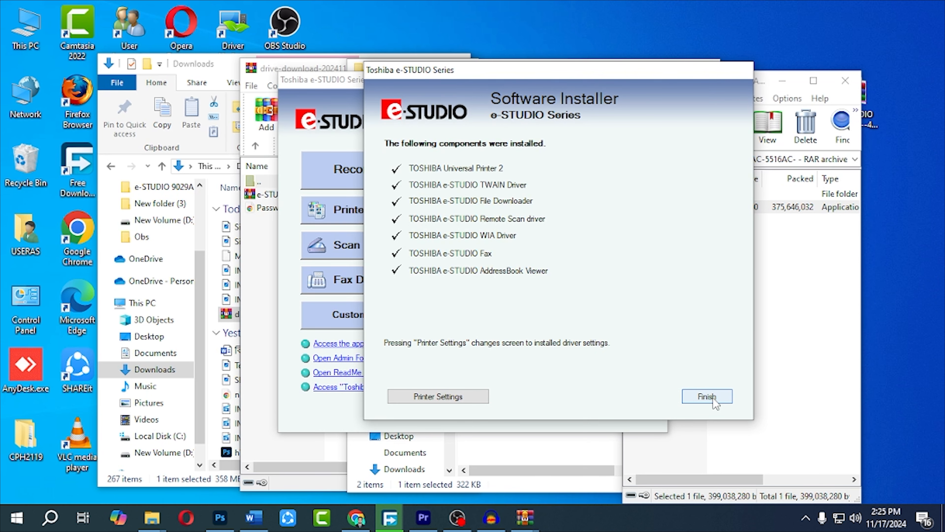
- Finish and exit the e-STUDIO Software Installer, confirming with Yes
click(712, 397)
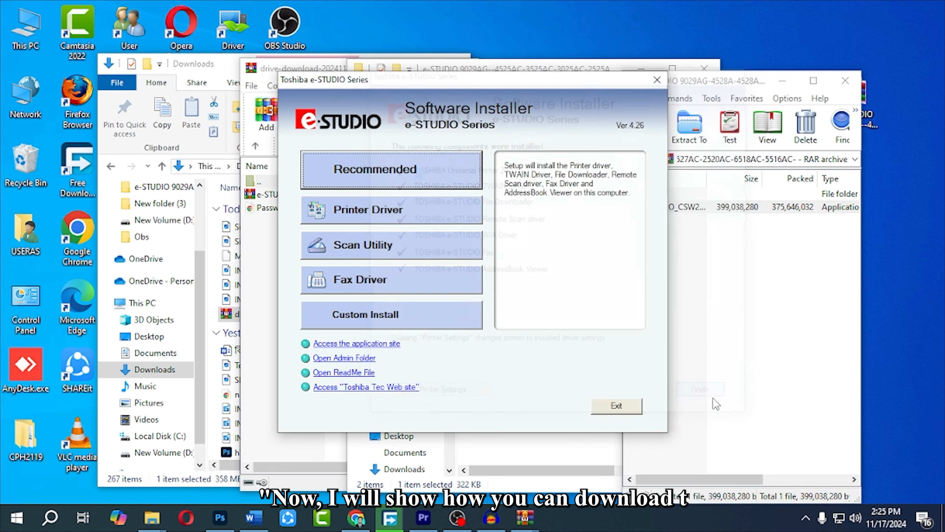
click(624, 409)
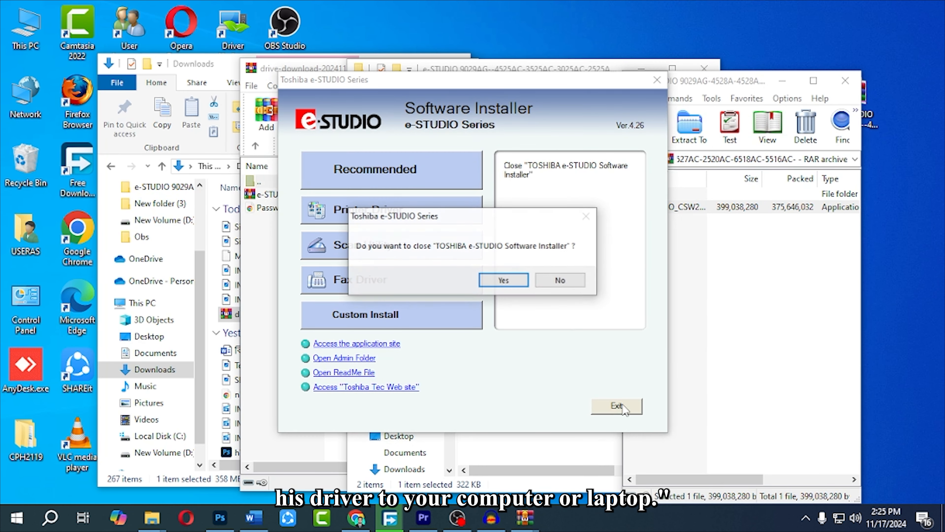
click(524, 282)
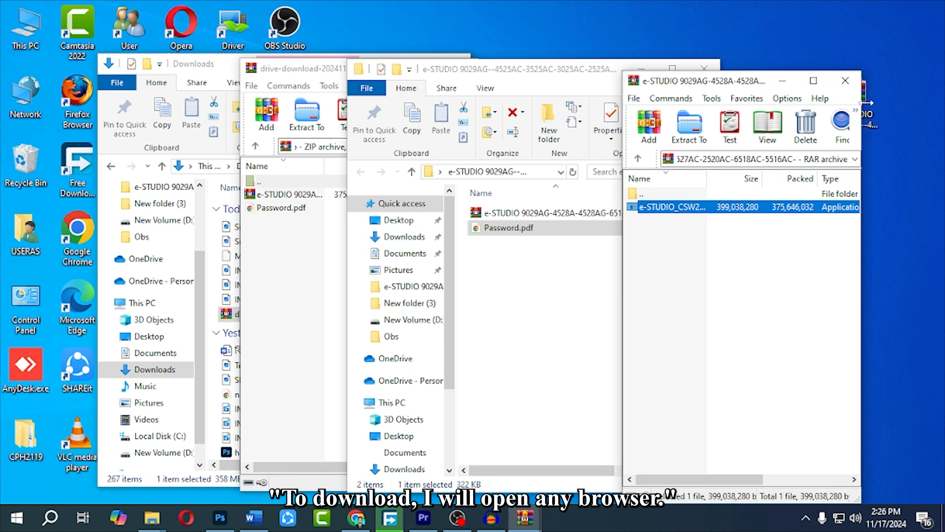
- Close the WinRAR archive and Explorer folder windows and return to Chrome's Drive download
click(845, 81)
click(704, 68)
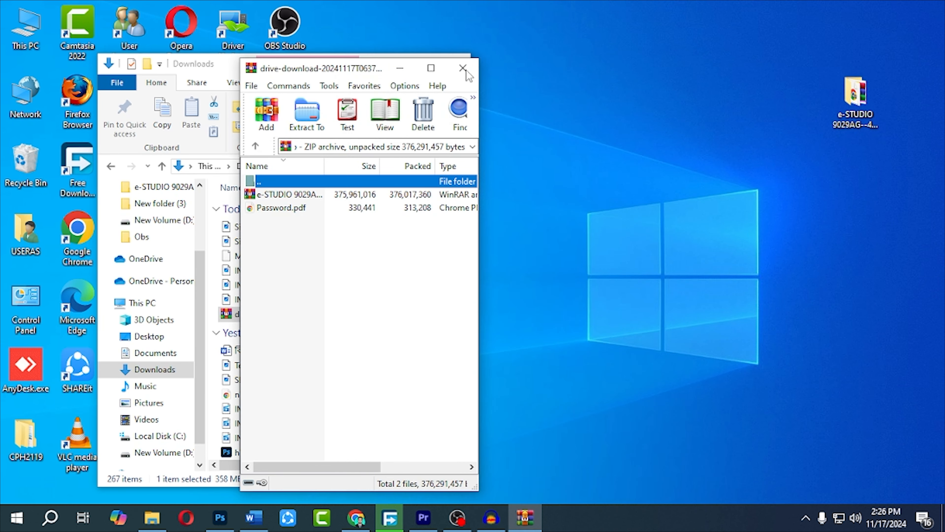
click(462, 69)
click(449, 64)
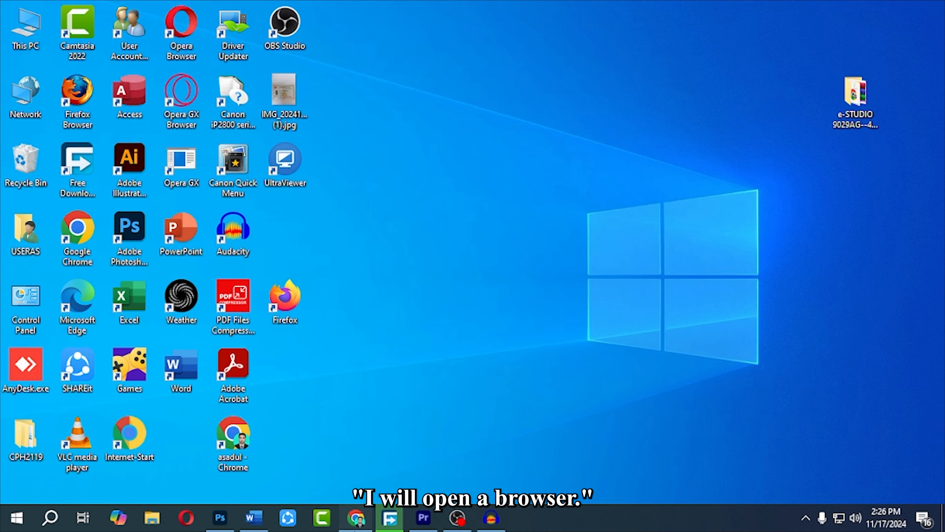
click(356, 517)
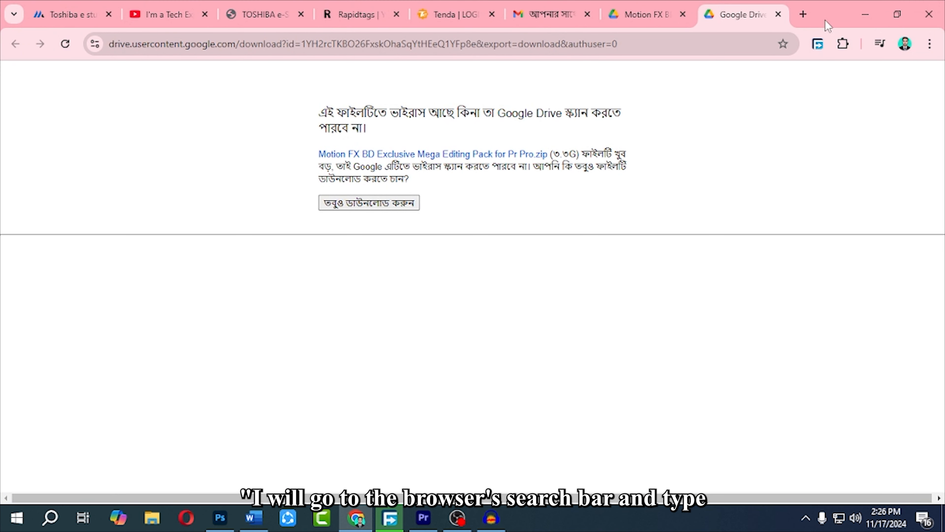
- Open a new tab and load softwareshopbd.com from the 'softw' address suggestion
click(803, 15)
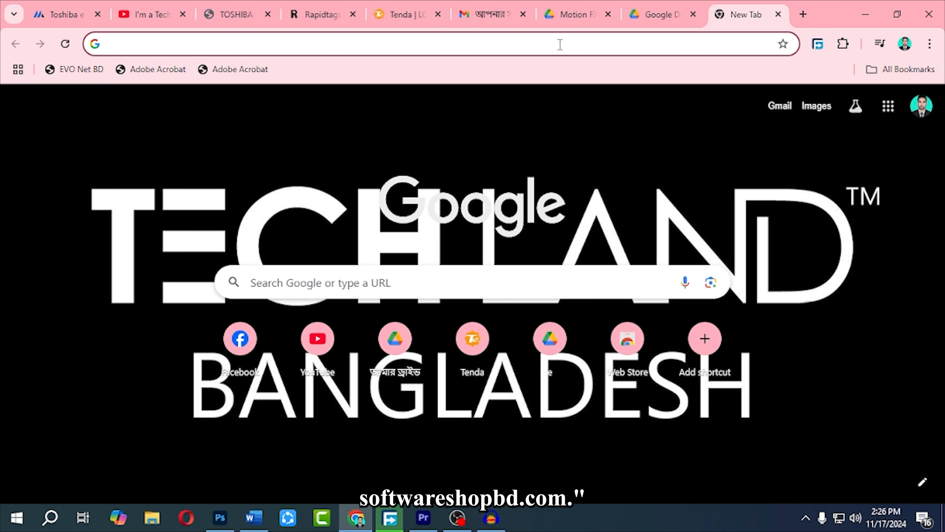
text(sof)
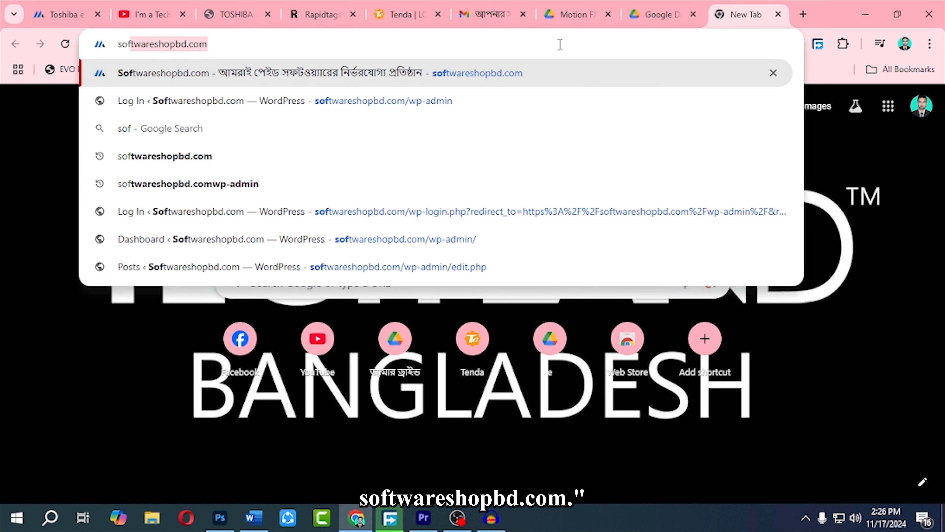
text(tw)
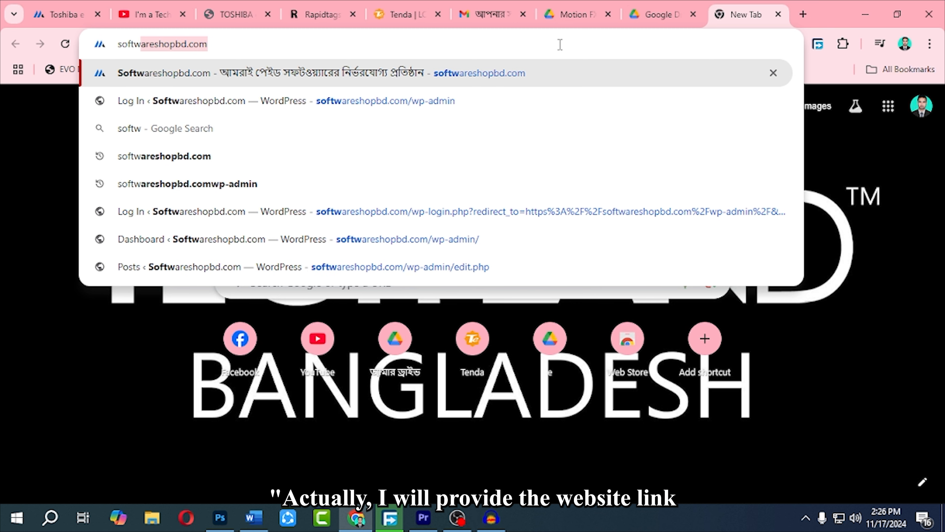
key(Return)
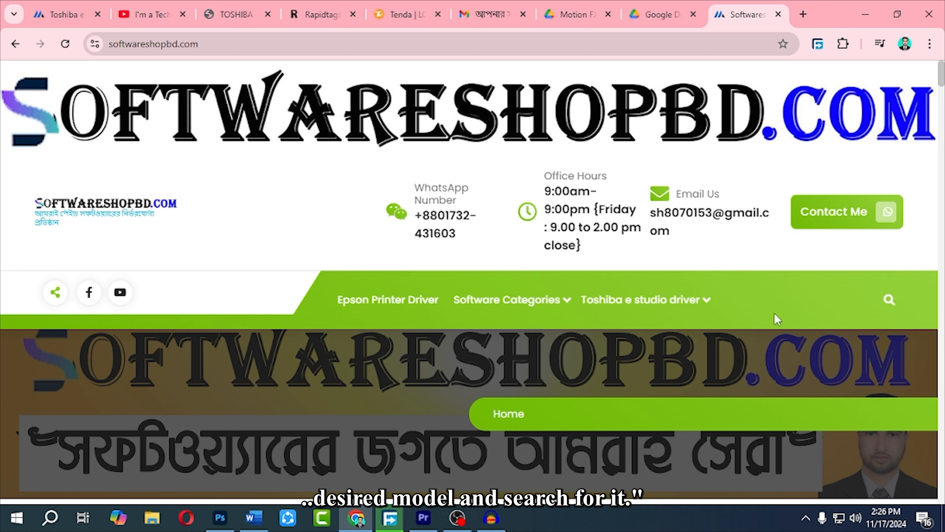
- Search softwareshopbd.com for '2520ac', correcting the mistyped model number
click(890, 299)
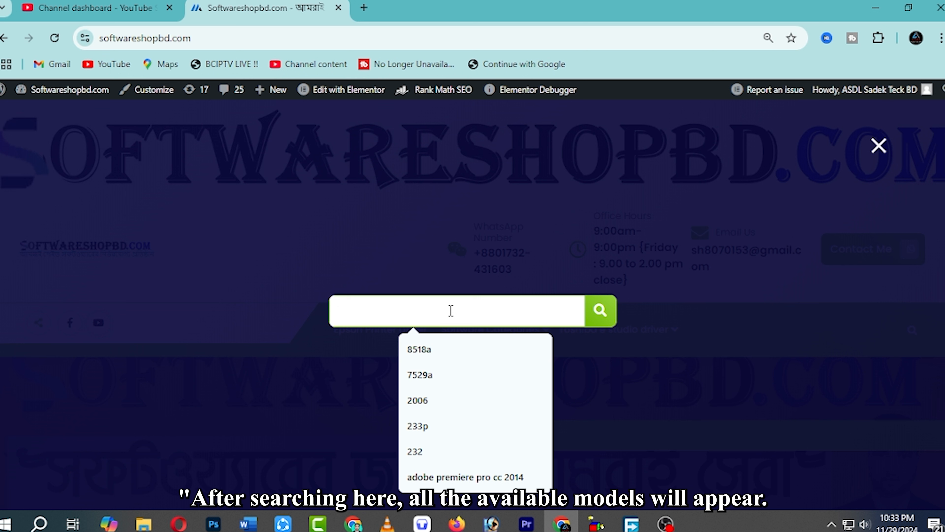
text(2502)
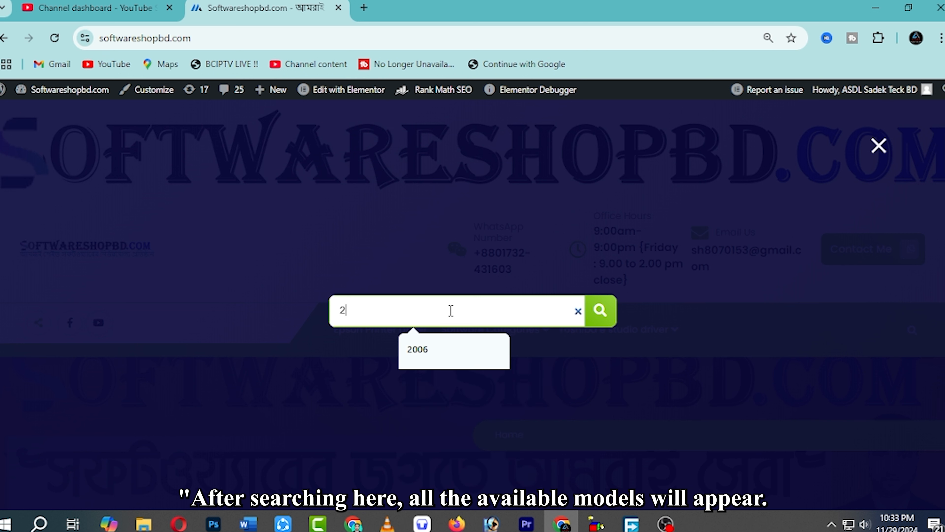
key(BackSpace)
key(BackSpace)
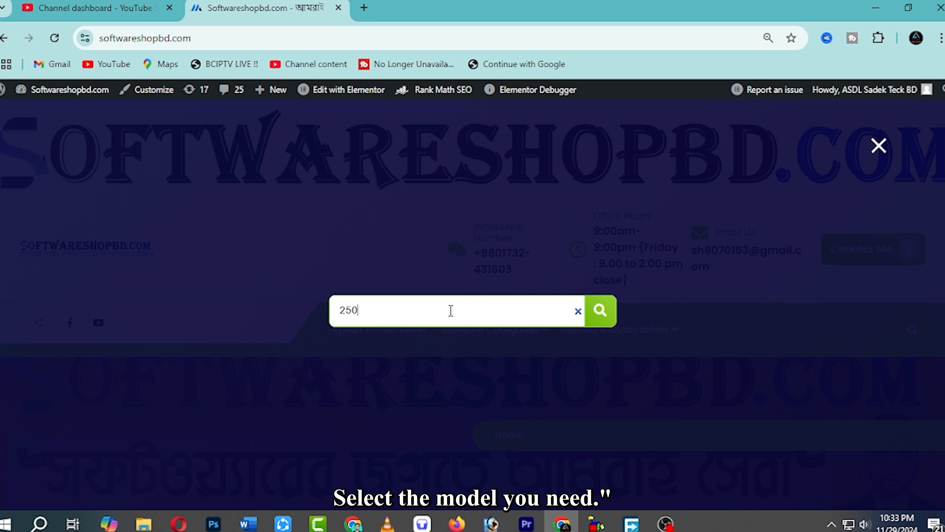
text(20ac)
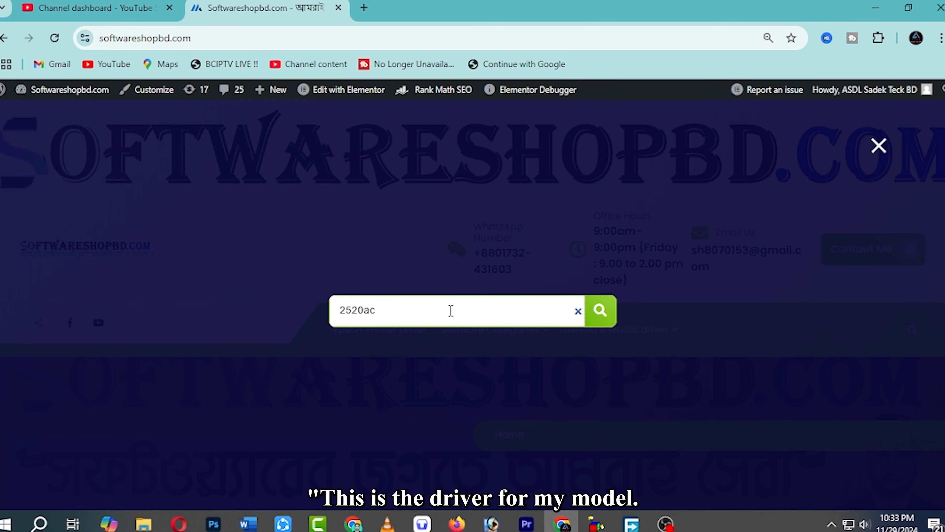
key(Return)
- Scroll down the '2520ac' results to the Toshiba e-STUDIO 2520AC driver post
mouse_move(450, 320)
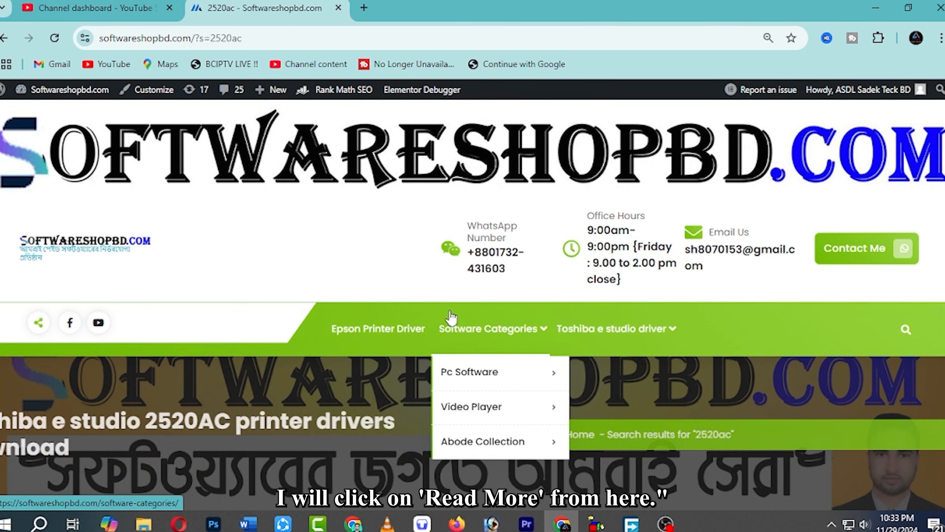
scroll(321, 391, down, 5)
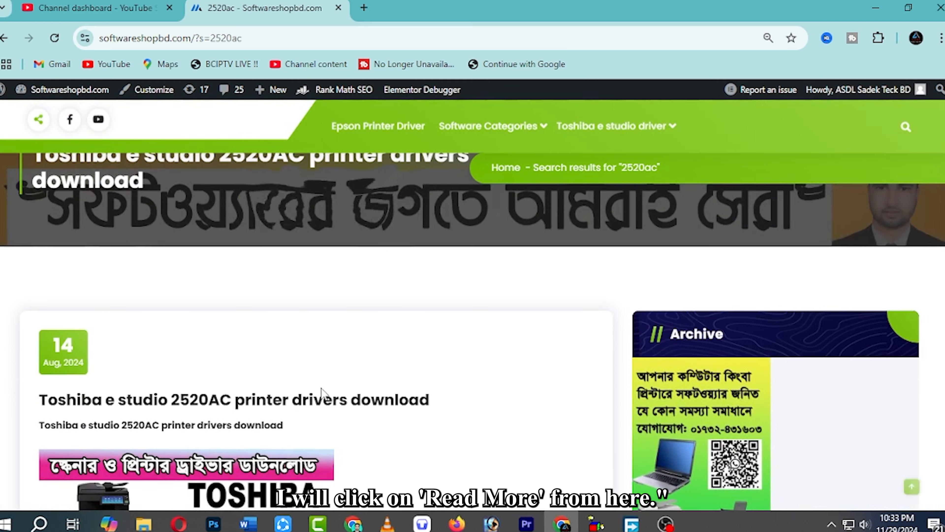
scroll(322, 391, down, 7)
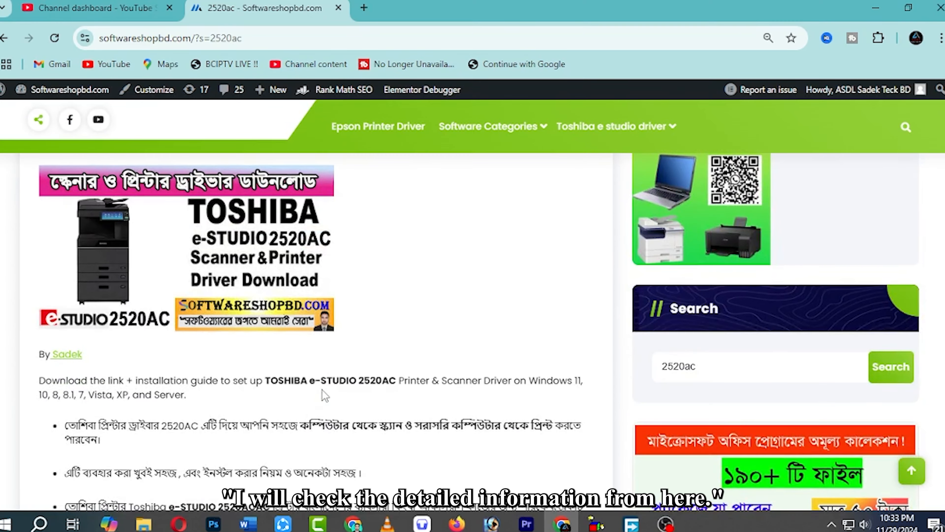
scroll(325, 396, down, 15)
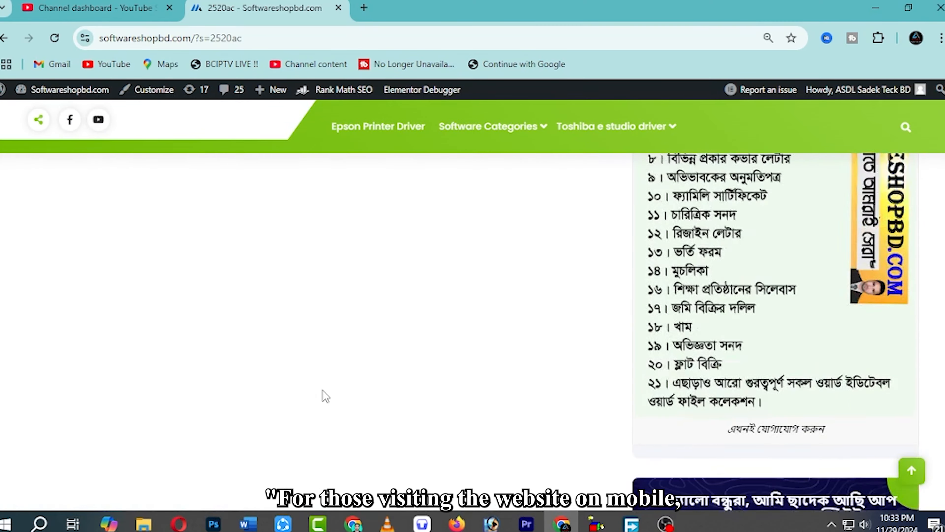
scroll(323, 394, up, 10)
scroll(323, 400, down, 3)
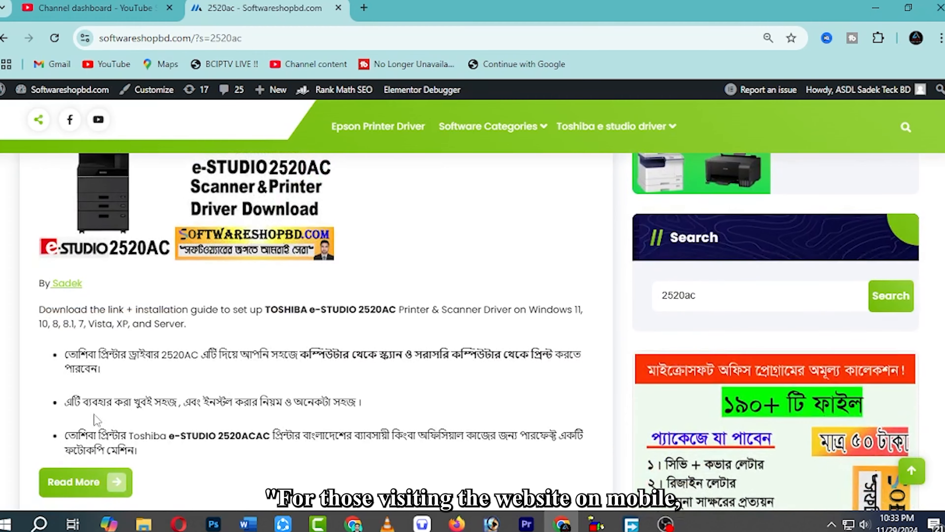
- Open the Toshiba e studio 2520AC driver post and scroll to its 'Donload Here' link and 358 MB file details
click(76, 488)
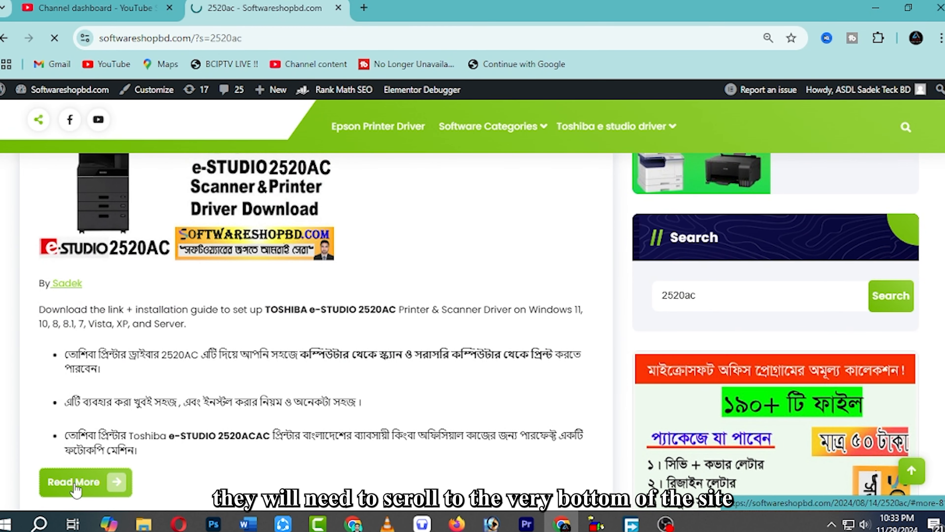
scroll(429, 387, up, 4)
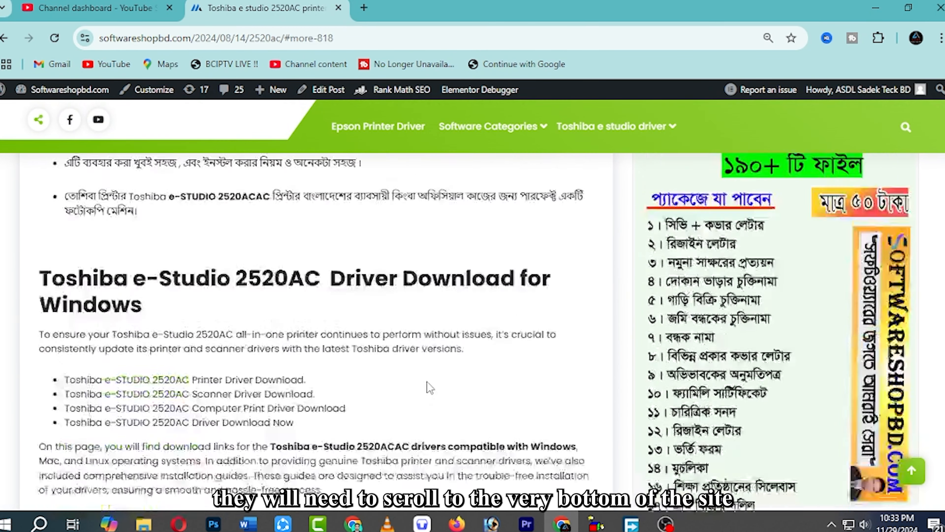
scroll(430, 388, up, 8)
scroll(430, 387, up, 5)
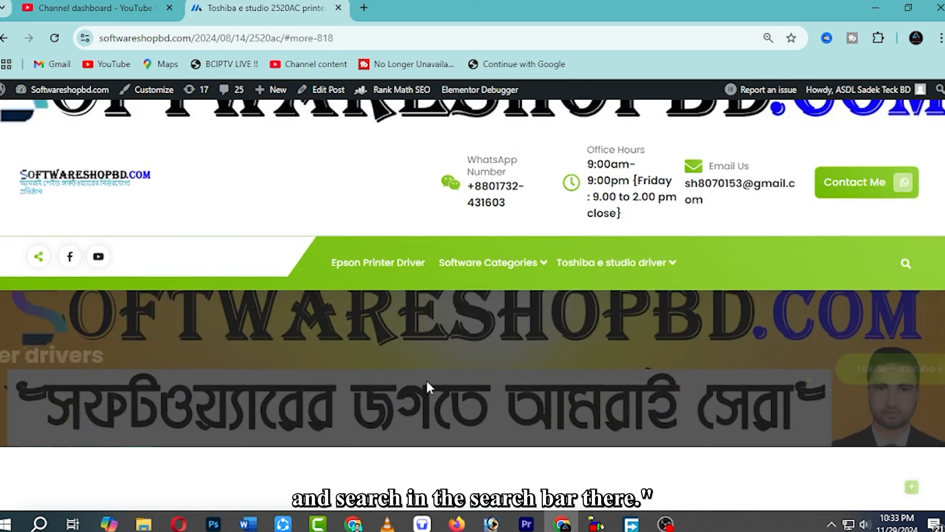
scroll(430, 387, down, 4)
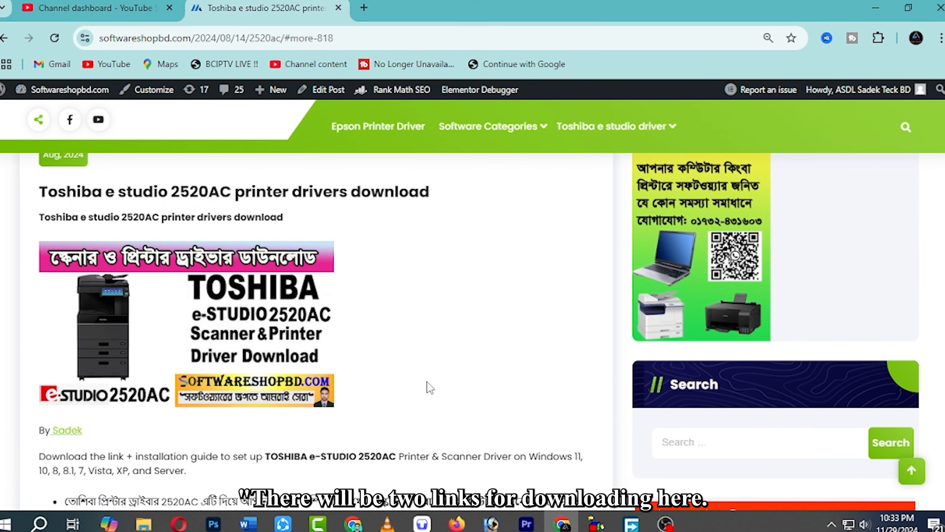
scroll(430, 387, down, 2)
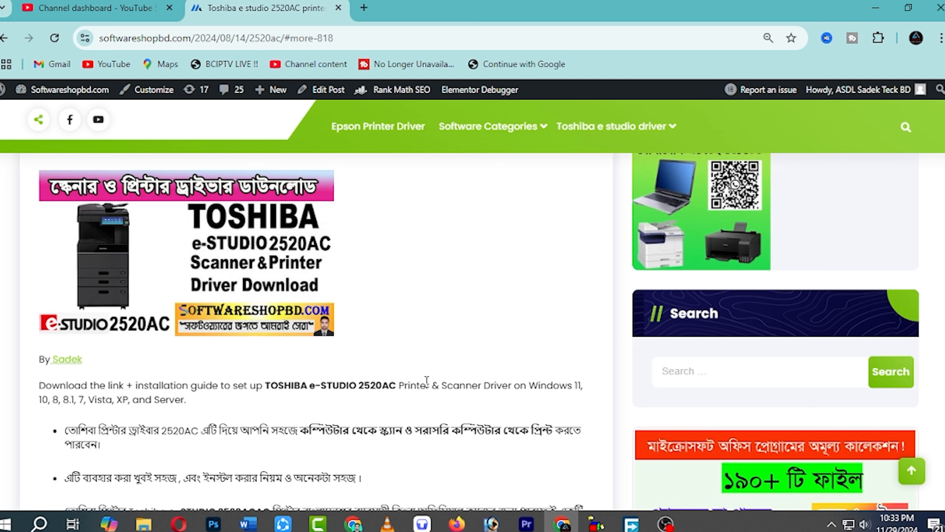
scroll(427, 382, down, 12)
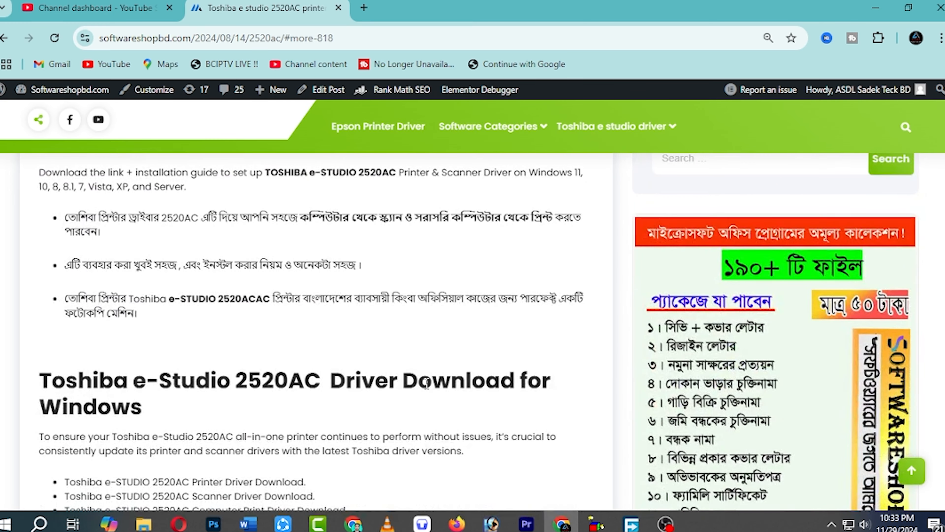
scroll(428, 389, down, 6)
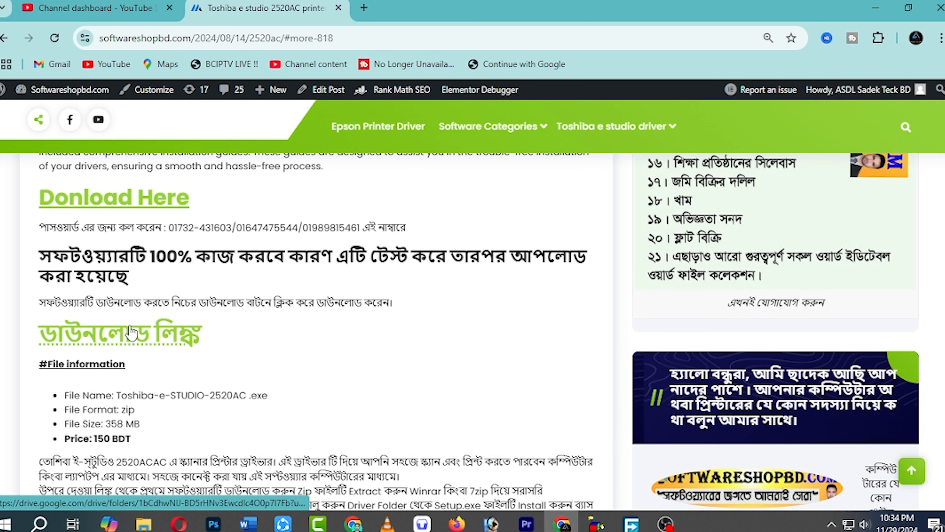
- Follow 'Donload Here' to the e-STUDIO 9029AG Drive folder and download Password.pdf and the driver together
click(123, 207)
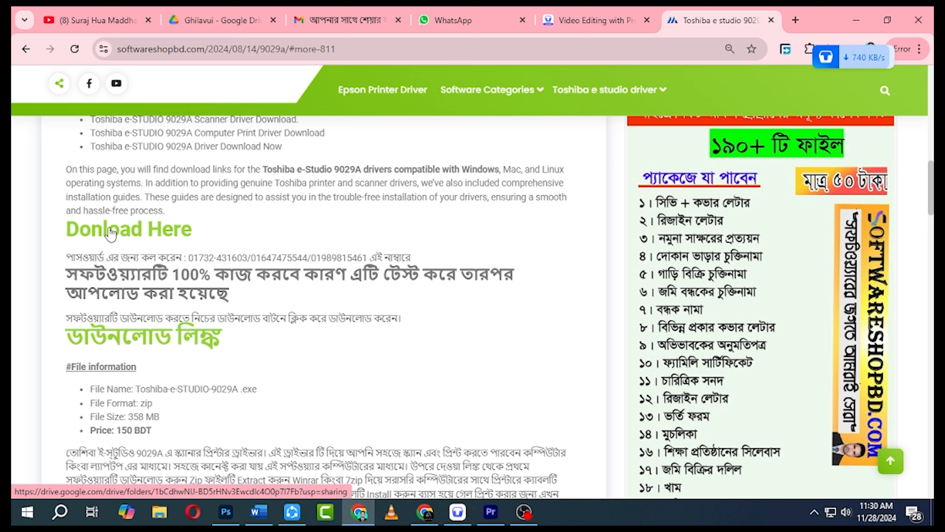
click(119, 233)
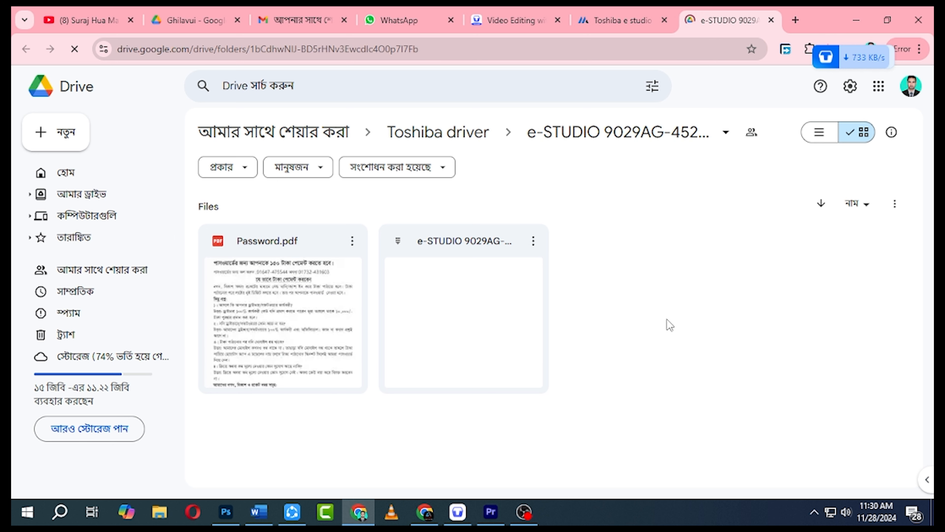
drag(667, 320, 278, 303)
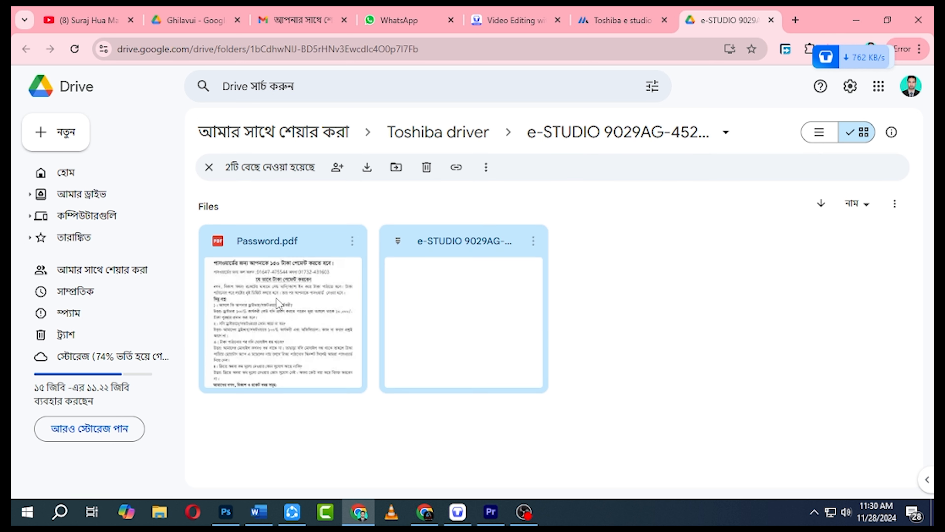
right_click(285, 303)
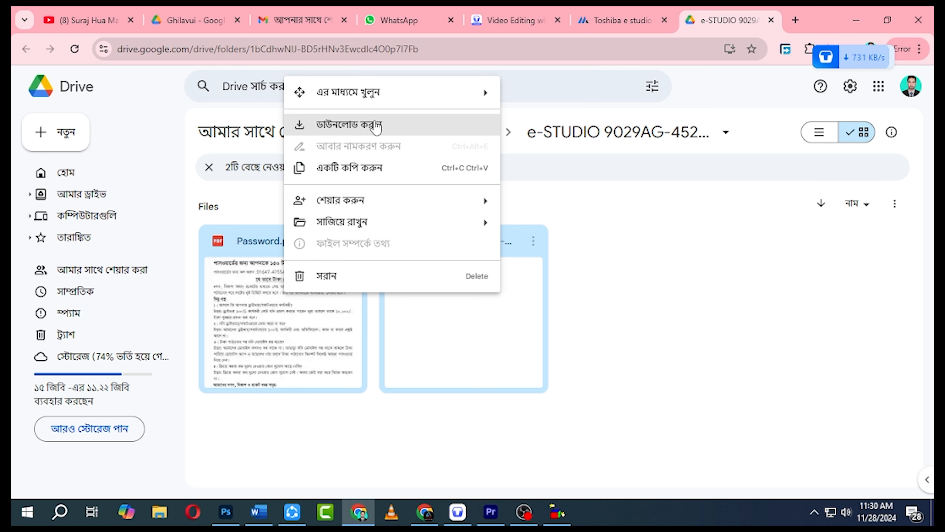
click(371, 127)
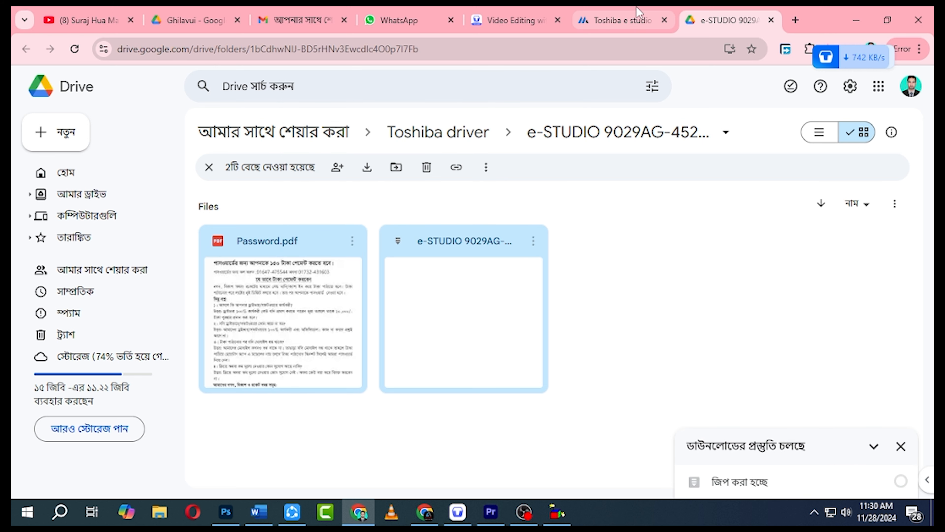
- Switch back to the 'Toshiba e studio' tab and scroll to the top of the 9029A drivers post
click(626, 16)
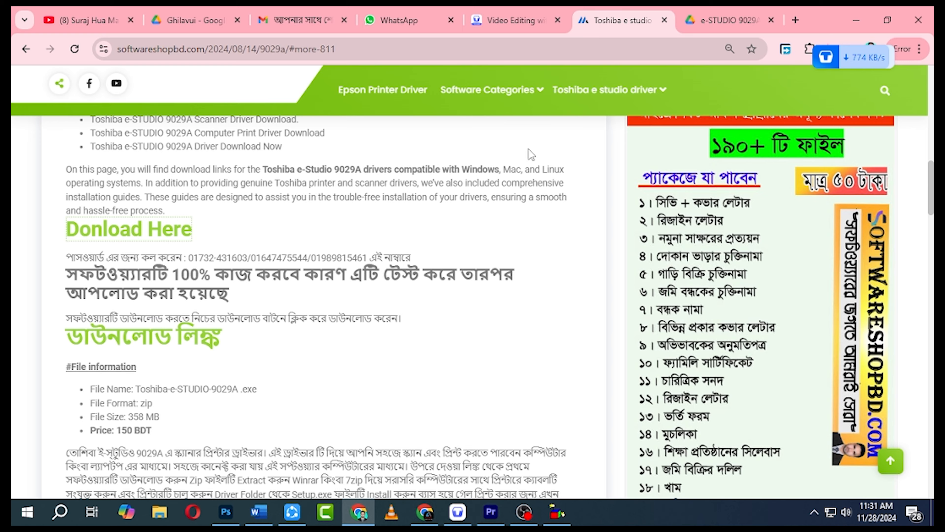
scroll(528, 157, up, 15)
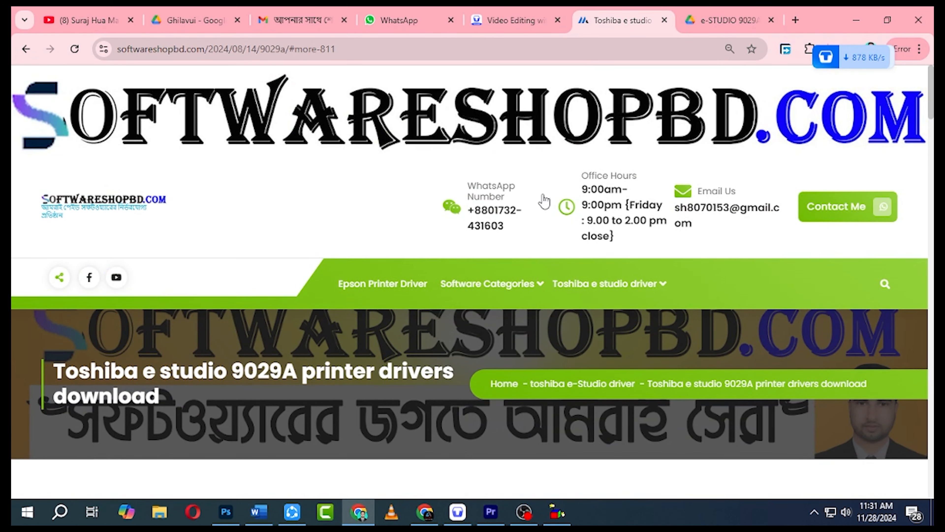
scroll(708, 279, down, 10)
scroll(757, 275, up, 5)
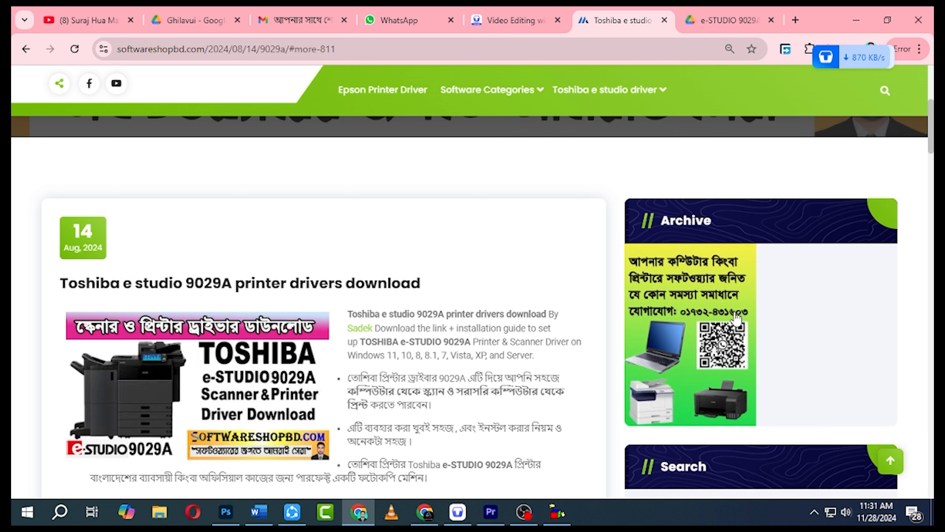
scroll(517, 296, up, 5)
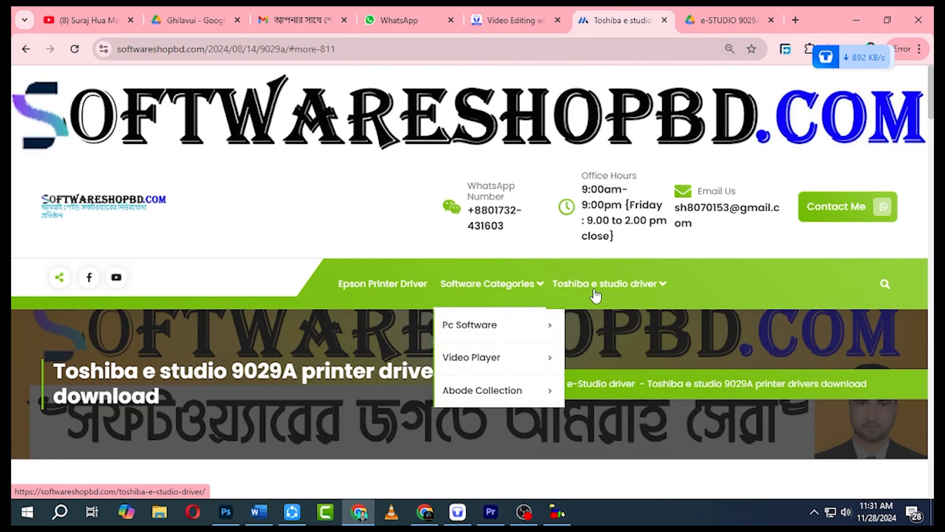